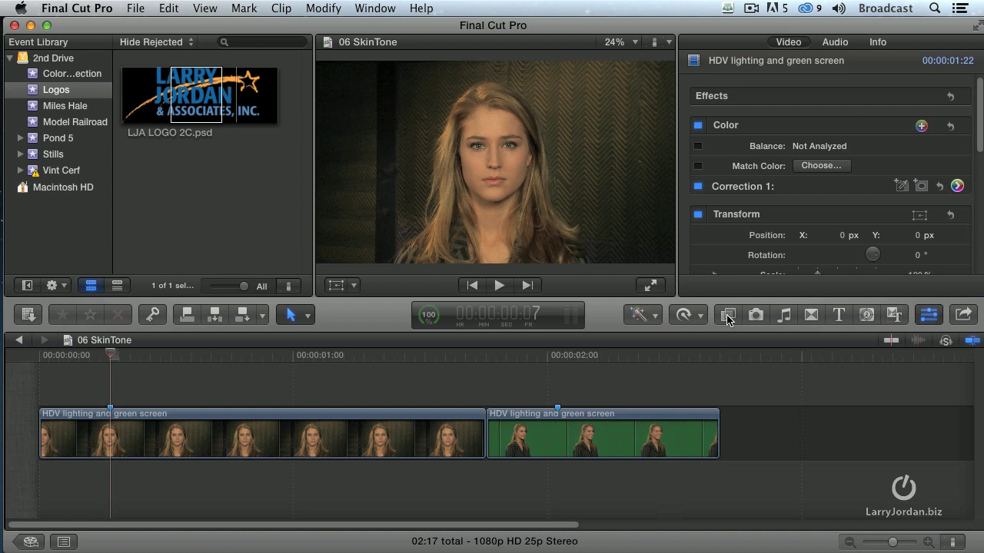
Step: Drag CrumplePop SkinTone from the Basics effects onto the first interview clip
{"action": "left_click", "coordinate": [727, 317]}
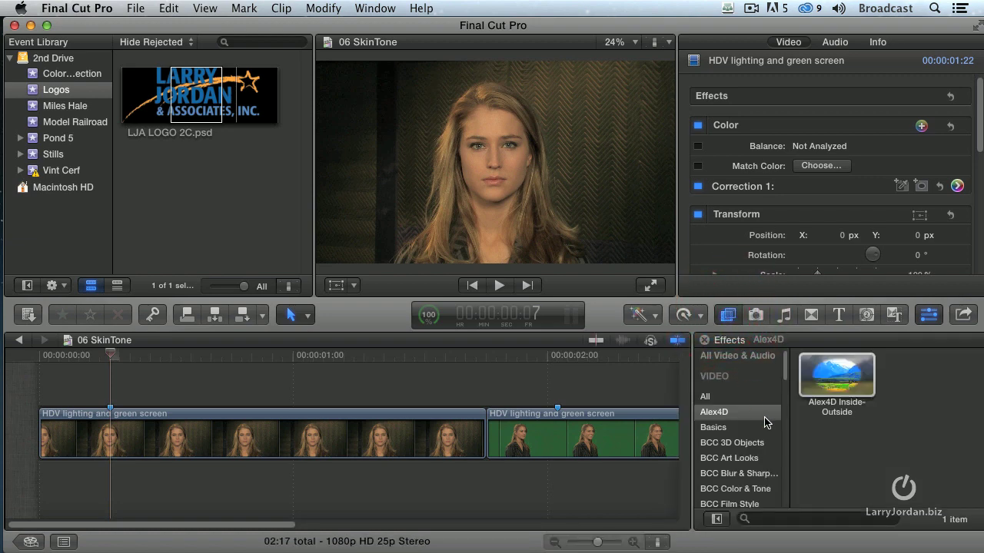
{"action": "left_click", "coordinate": [723, 428]}
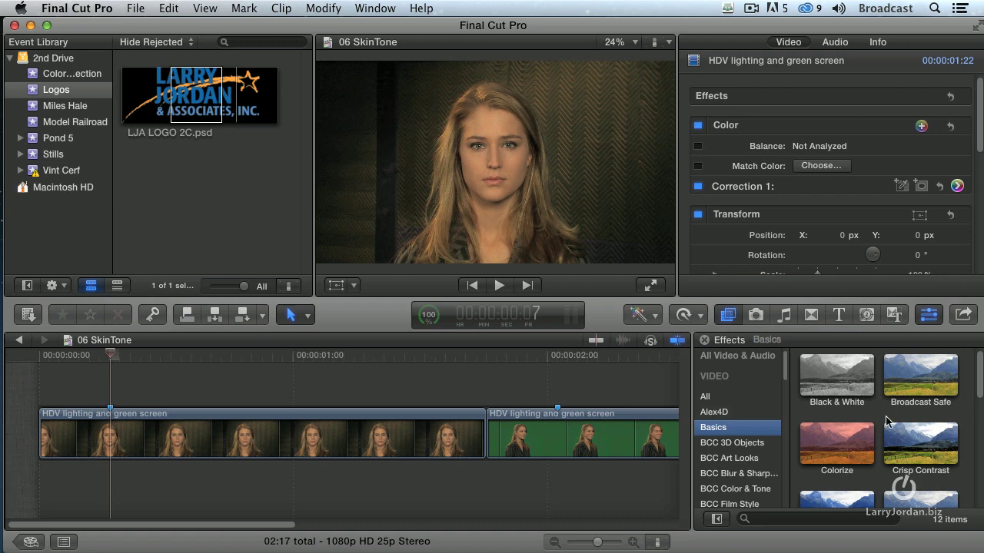
{"action": "scroll", "coordinate": [884, 421], "scroll_direction": "down", "scroll_amount": 5}
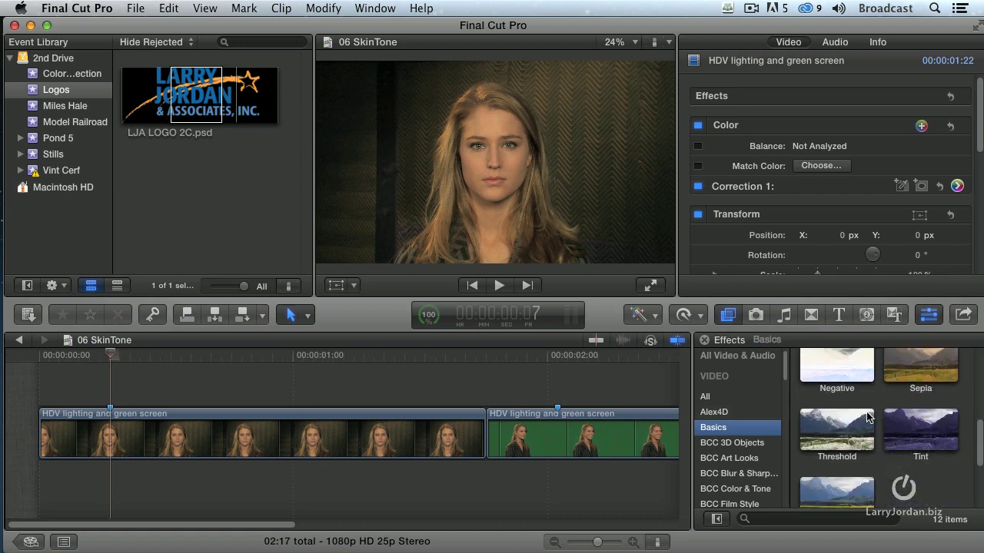
{"action": "scroll", "coordinate": [869, 418], "scroll_direction": "down", "scroll_amount": 4}
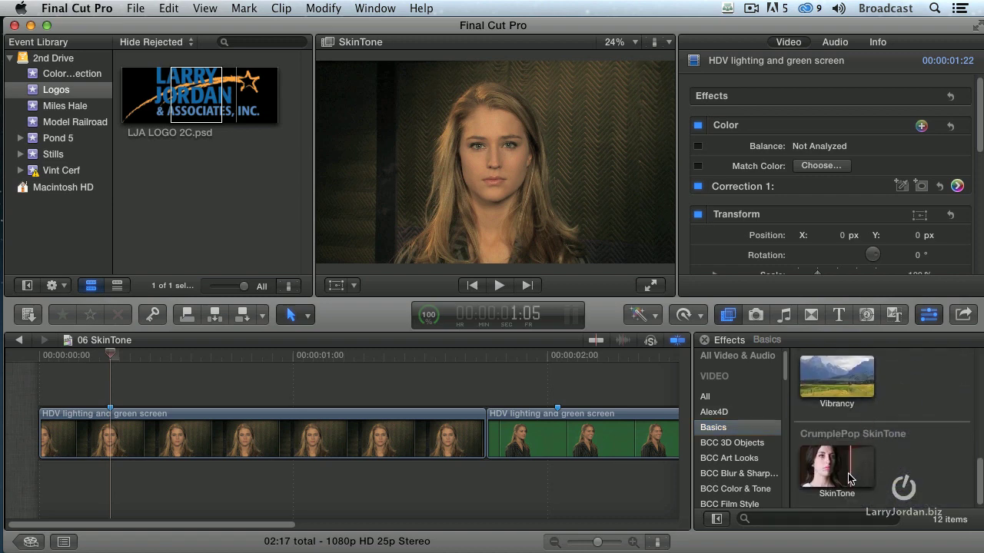
{"action": "left_click_drag", "start_coordinate": [845, 473], "coordinate": [315, 442]}
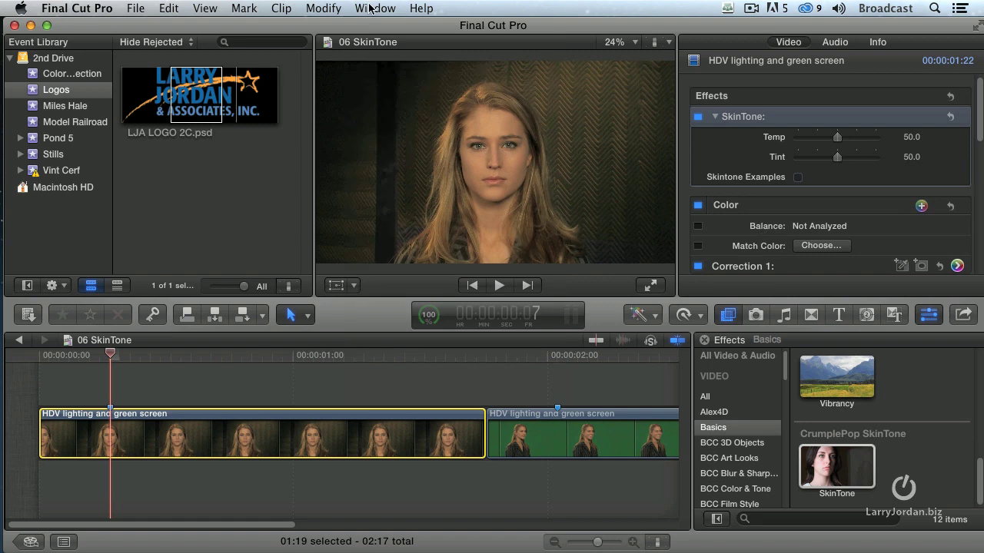
Step: Display the video scopes beside the viewer with Cmd+7
{"action": "key", "text": "super+7"}
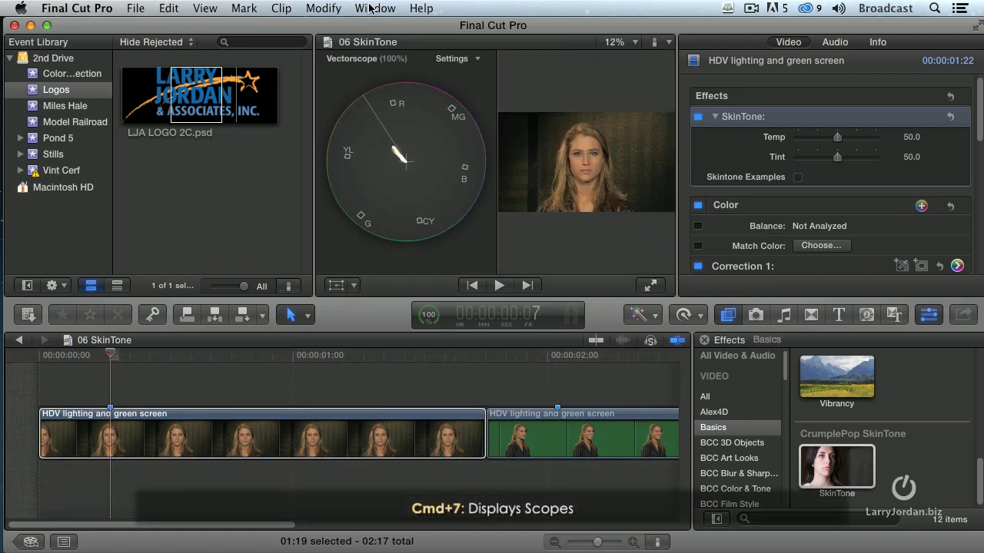
{"action": "left_click", "coordinate": [370, 9]}
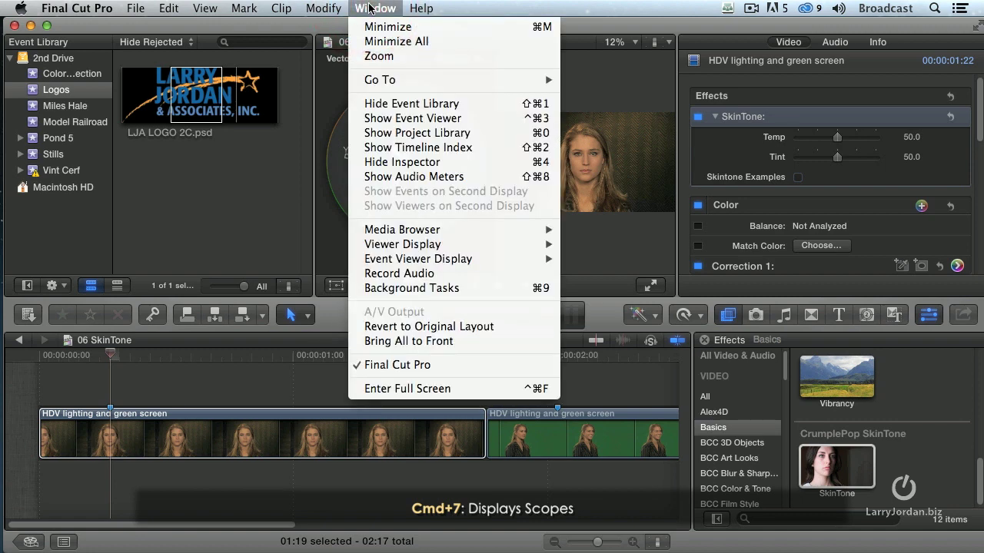
{"action": "left_click", "coordinate": [371, 8]}
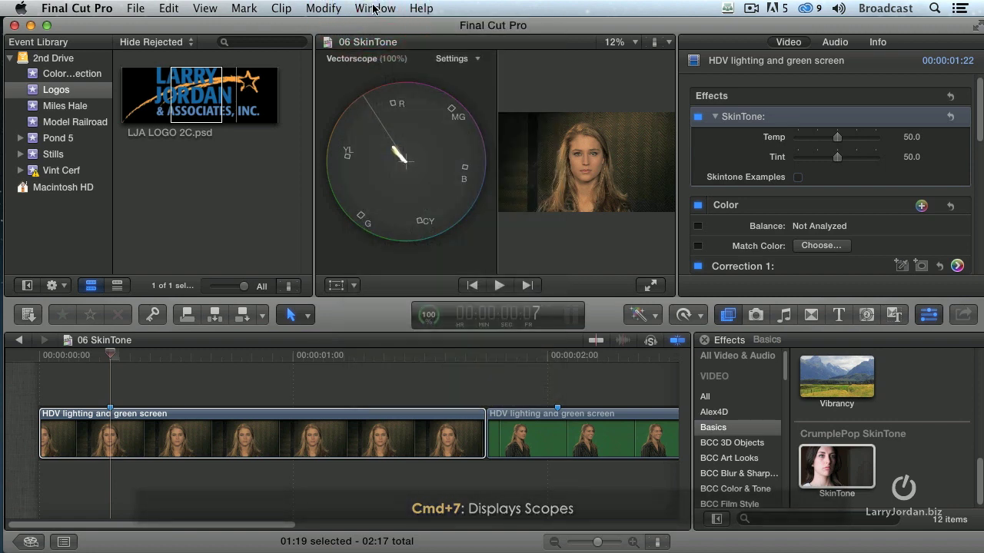
Step: Try the Histogram and Luma waveform scopes, then switch back to Vectorscope
{"action": "left_click", "coordinate": [460, 61]}
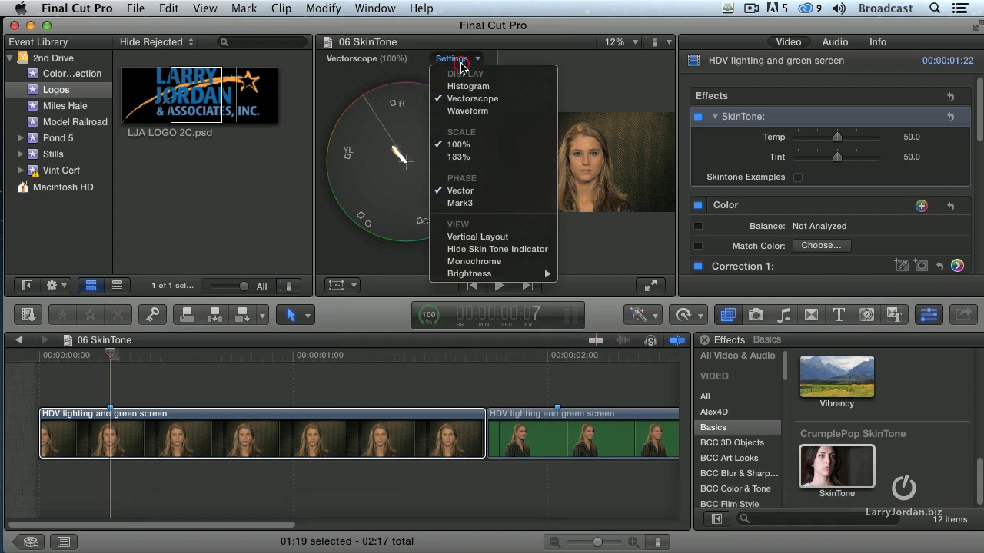
{"action": "left_click", "coordinate": [511, 88]}
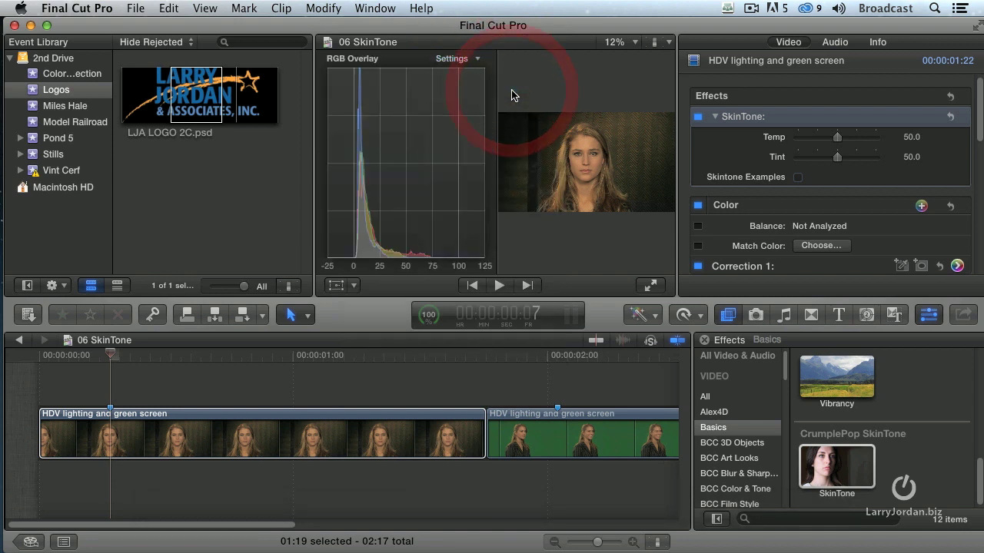
{"action": "left_click", "coordinate": [457, 59]}
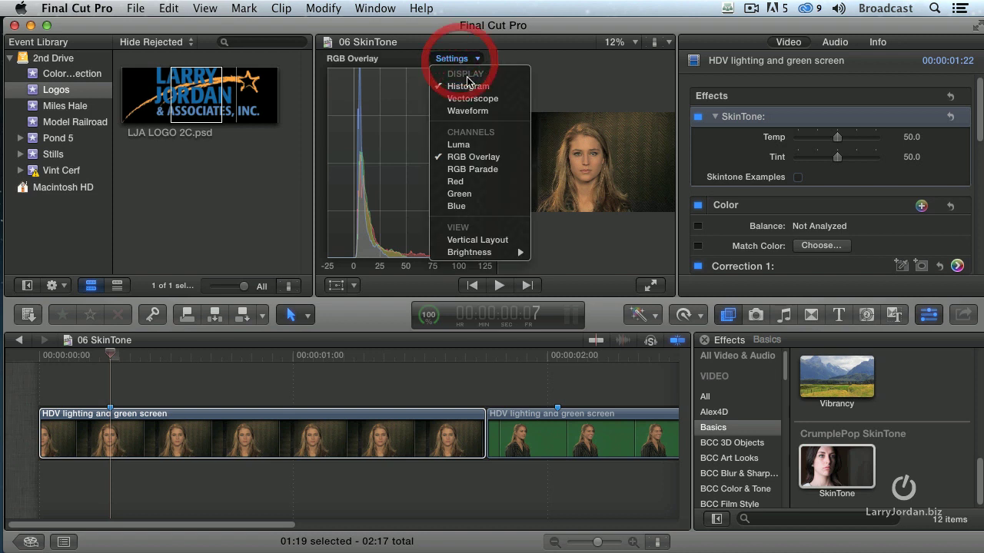
{"action": "left_click", "coordinate": [486, 114]}
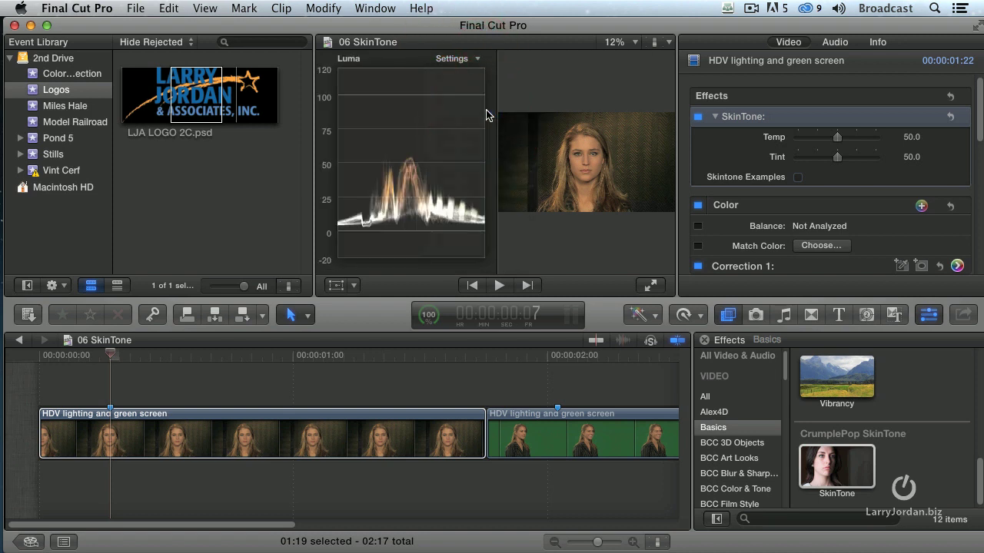
{"action": "left_click", "coordinate": [458, 60]}
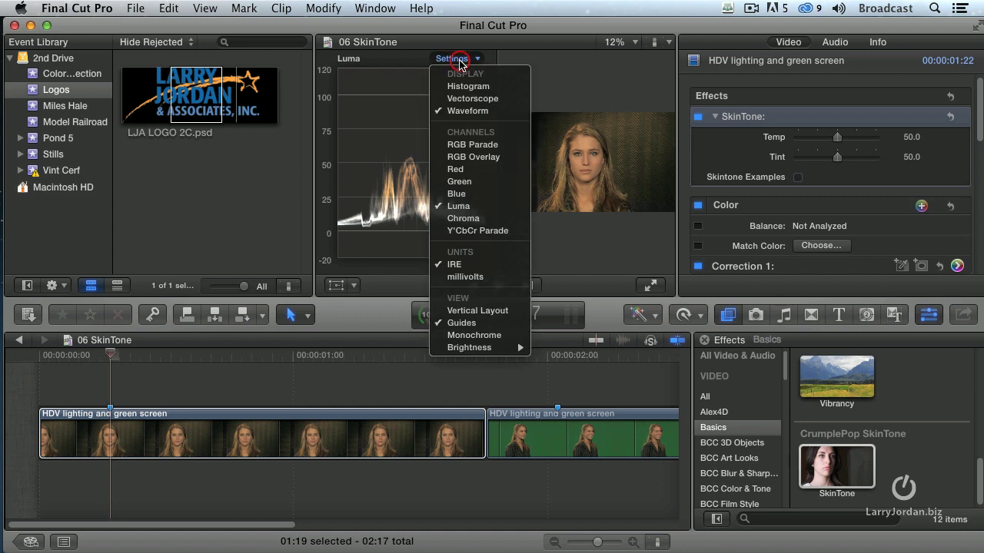
{"action": "left_click", "coordinate": [472, 99]}
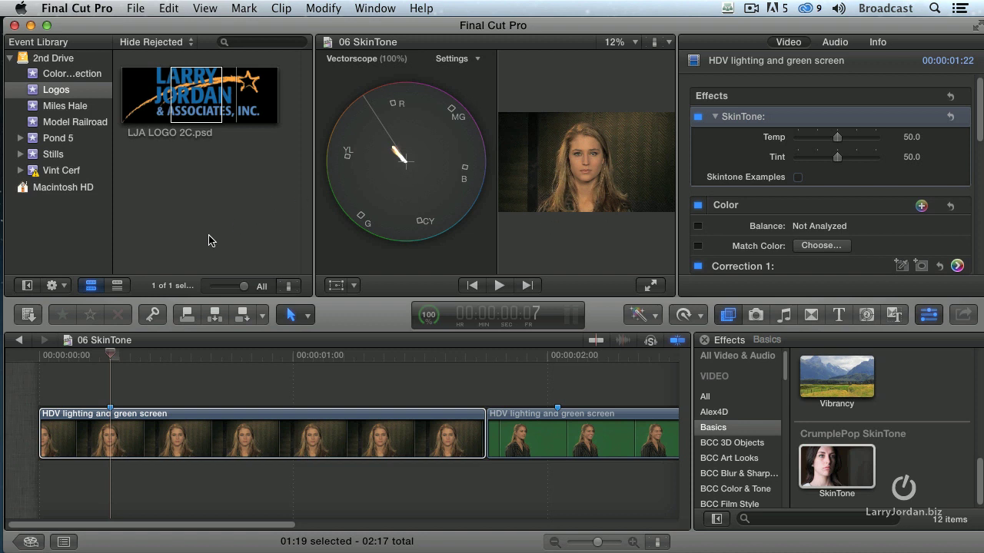
Step: Hide the event library, select the LJA LOGO 2C.psd clip, then the first interview clip
{"action": "left_click", "coordinate": [27, 285]}
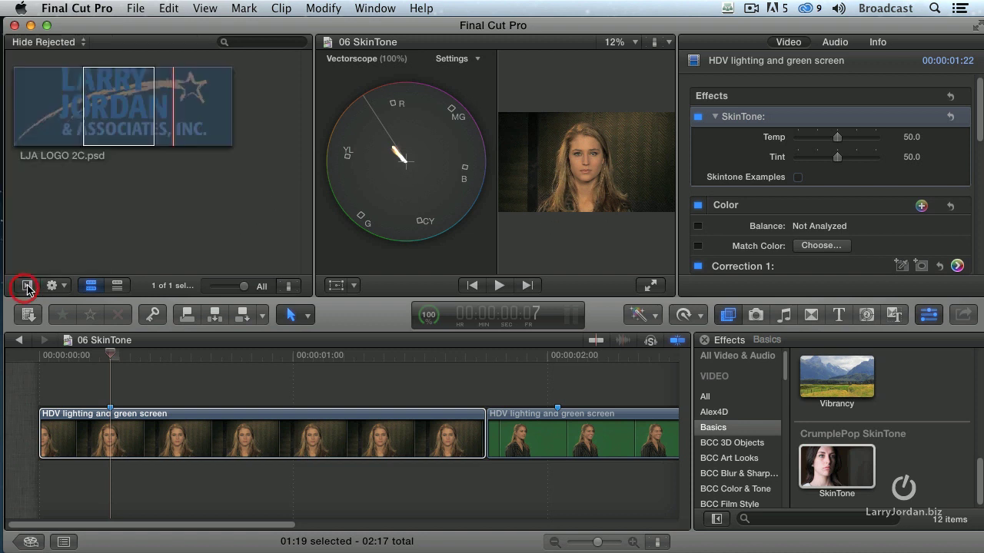
{"action": "left_click", "coordinate": [312, 242]}
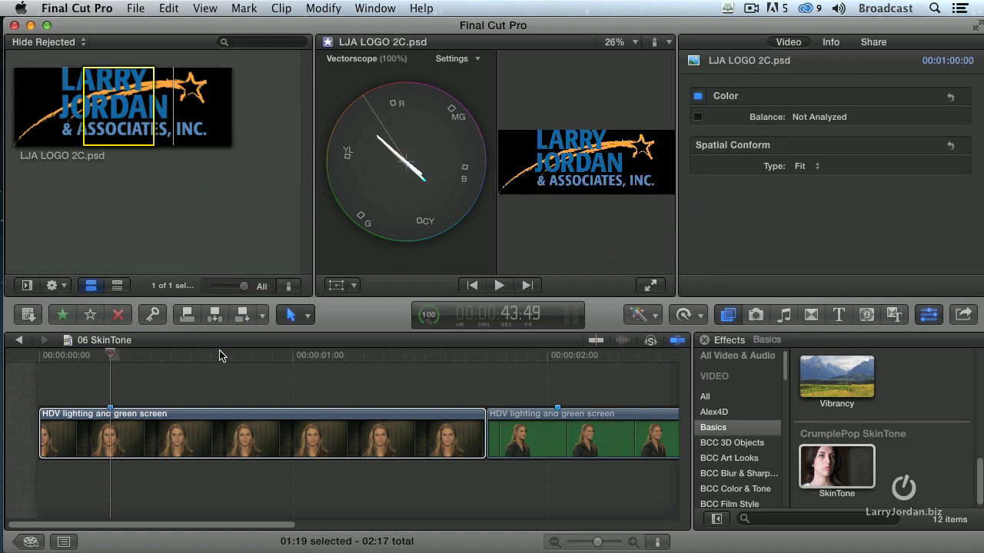
{"action": "left_click", "coordinate": [115, 356]}
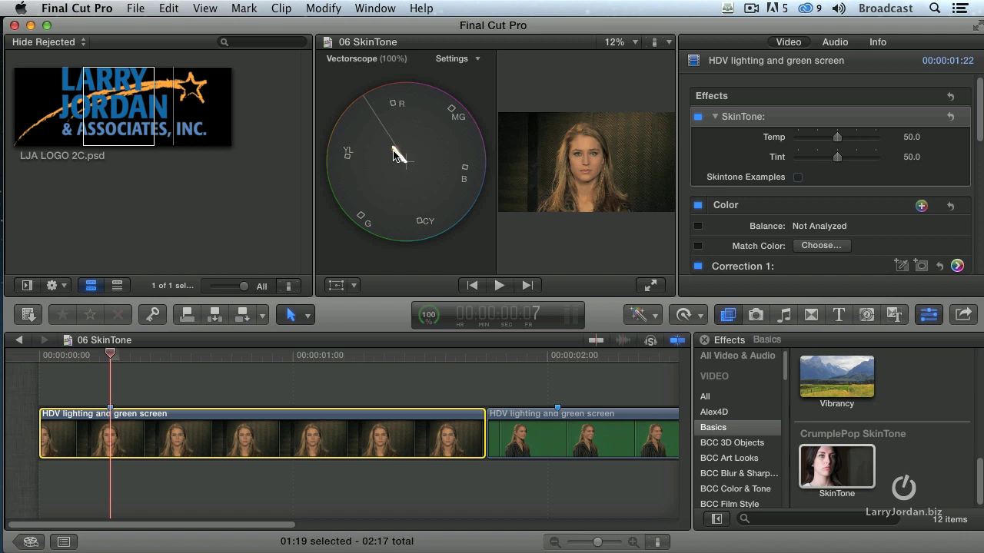
Step: Set the interview clip's SkinTone Temp to 55.86 and Tint to 94.12, then hide the scopes
{"action": "left_click", "coordinate": [317, 443]}
{"action": "mouse_move", "coordinate": [836, 140]}
{"action": "left_mouse_down"}
{"action": "mouse_move", "coordinate": [821, 138]}
{"action": "mouse_move", "coordinate": [862, 138]}
{"action": "mouse_move", "coordinate": [802, 139]}
{"action": "mouse_move", "coordinate": [879, 143]}
{"action": "mouse_move", "coordinate": [846, 141]}
{"action": "left_mouse_up"}
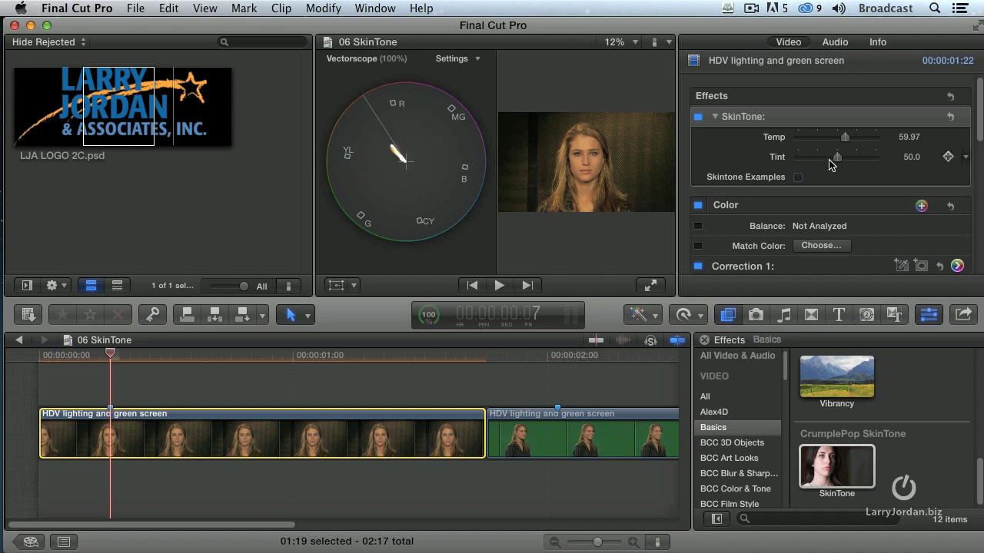
{"action": "mouse_move", "coordinate": [836, 157]}
{"action": "left_mouse_down"}
{"action": "mouse_move", "coordinate": [877, 159]}
{"action": "mouse_move", "coordinate": [840, 144]}
{"action": "left_mouse_up"}
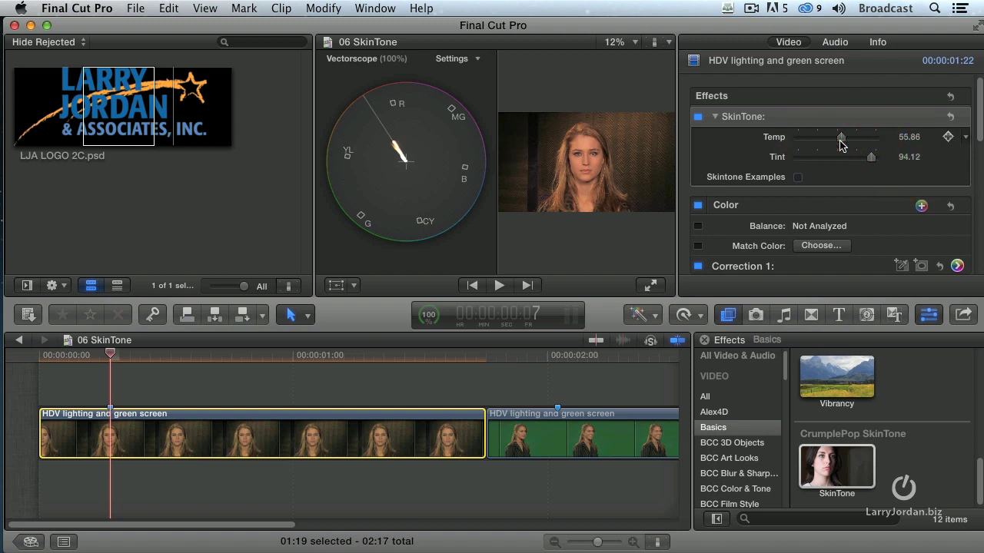
{"action": "key", "text": "super+7"}
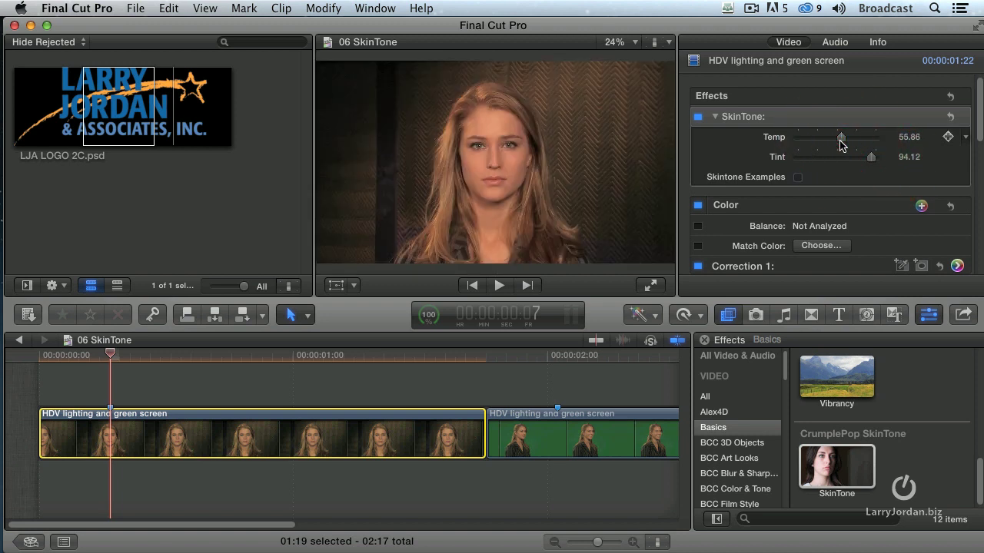
Step: Toggle SkinTone off and back on, then overlay the skin tone example faces
{"action": "left_click", "coordinate": [699, 117]}
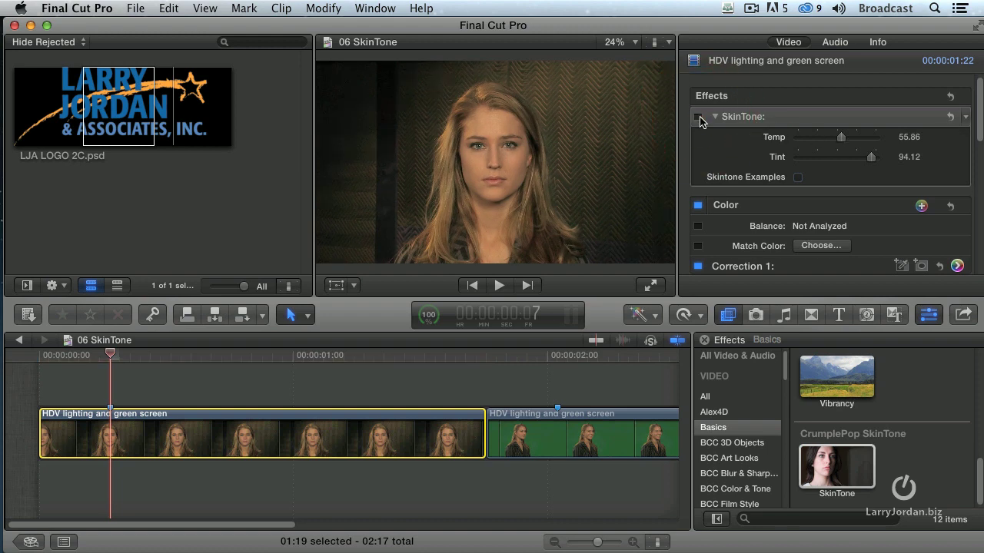
{"action": "left_click", "coordinate": [699, 117]}
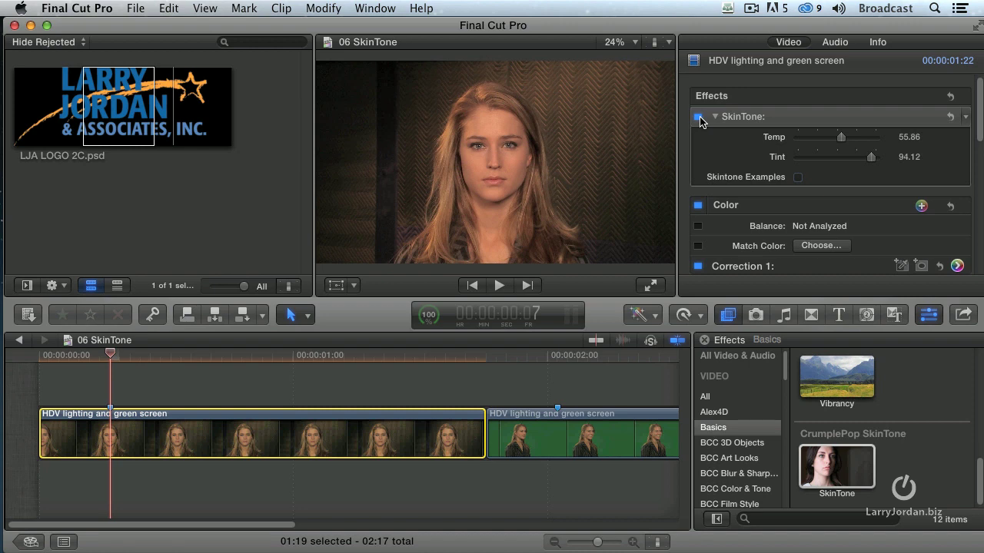
{"action": "left_click", "coordinate": [798, 178]}
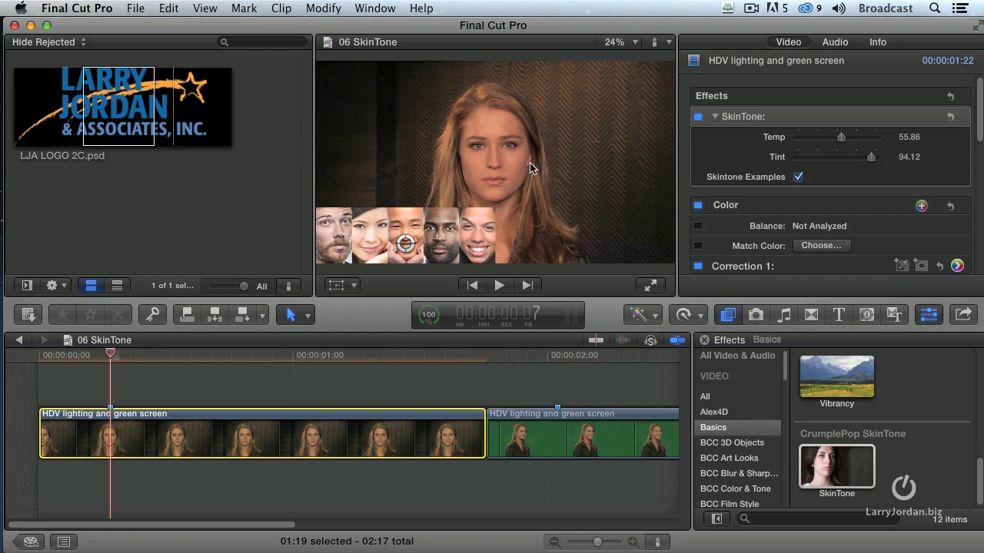
Step: Flip Skintone Examples on and off, leave them off, and bring the vectorscope back
{"action": "left_click", "coordinate": [798, 177]}
{"action": "left_click", "coordinate": [797, 176]}
{"action": "left_click", "coordinate": [798, 178]}
{"action": "left_click", "coordinate": [797, 177]}
{"action": "left_click", "coordinate": [797, 178]}
{"action": "left_click", "coordinate": [798, 178]}
{"action": "left_click", "coordinate": [798, 177]}
{"action": "key", "text": "super+7"}
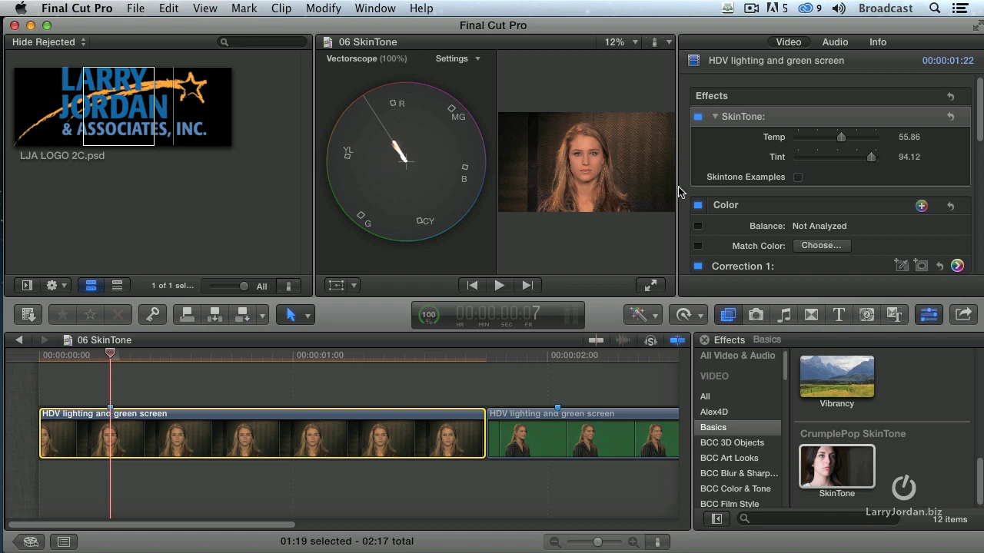
Step: Hide the scopes, move the playhead onto the green-screen clip, and zoom the timeline out slightly
{"action": "key", "text": "super+7"}
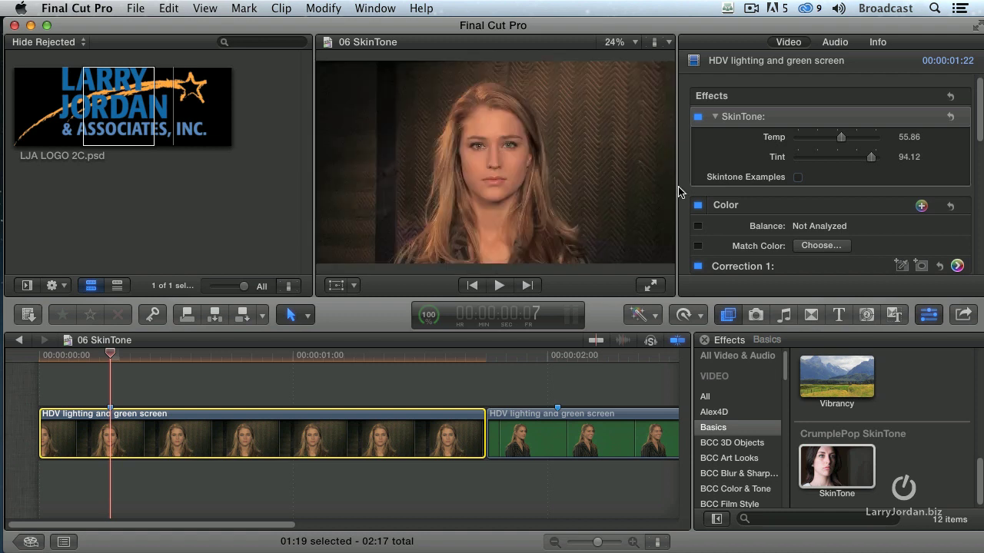
{"action": "left_click", "coordinate": [538, 357]}
{"action": "key", "text": "Right"}
{"action": "key", "text": "Right"}
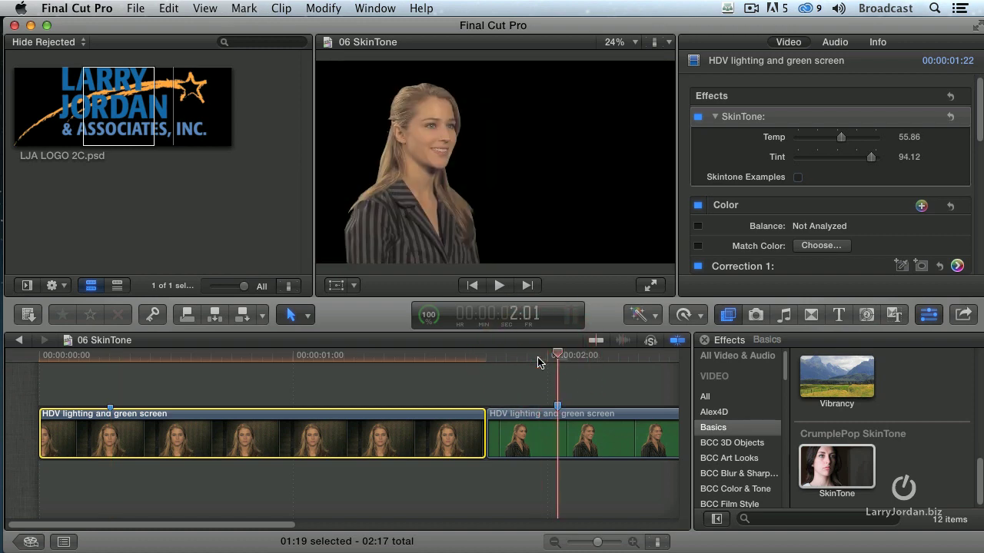
{"action": "key", "text": "super+minus"}
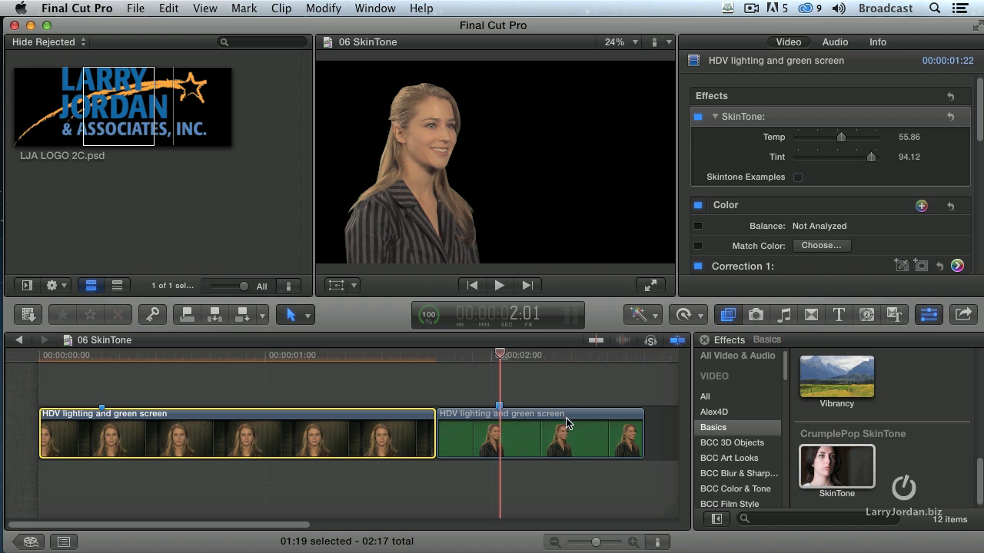
Step: Apply SkinTone to the green-screen clip and show its vectorscope
{"action": "left_click", "coordinate": [522, 425]}
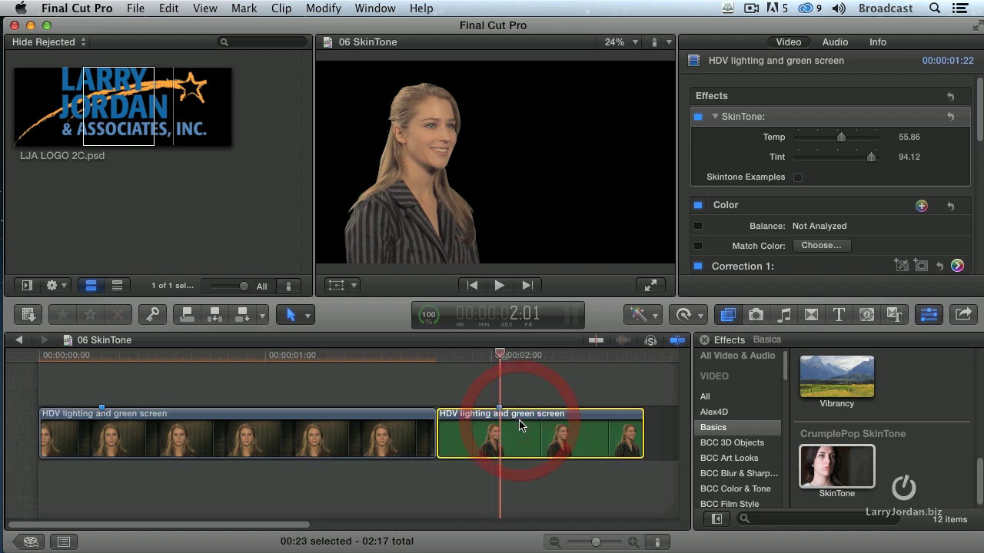
{"action": "left_click_drag", "start_coordinate": [872, 463], "coordinate": [561, 440]}
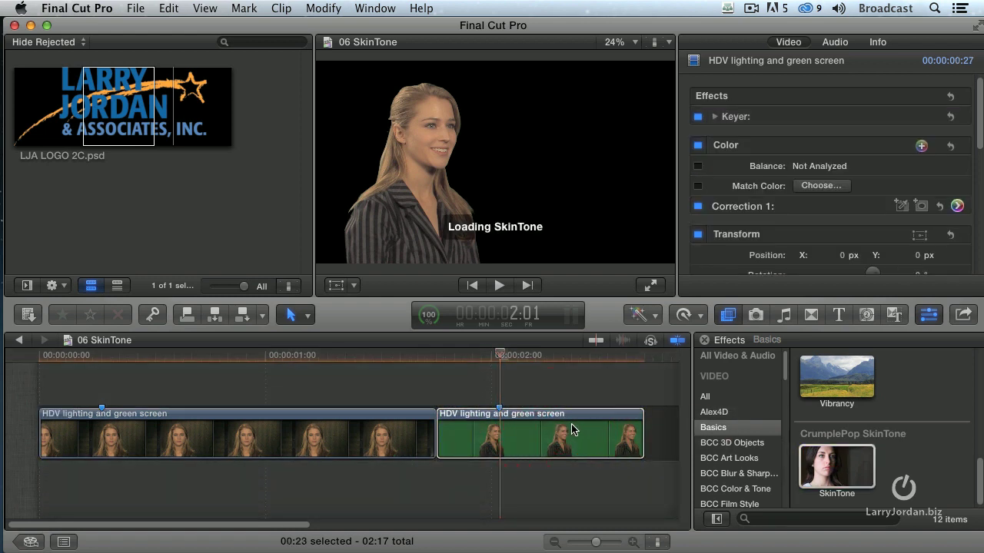
{"action": "key", "text": "super+7"}
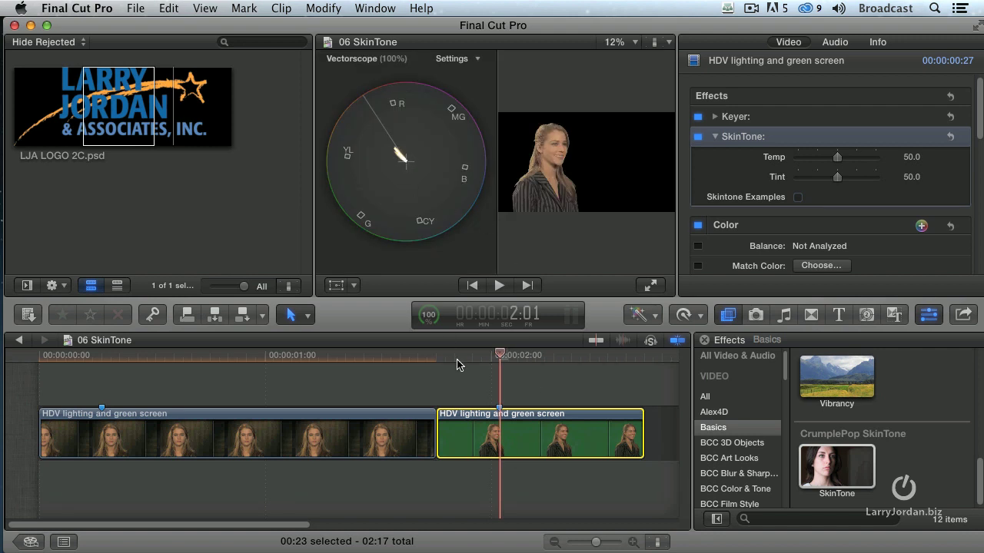
Step: Raise the green-screen clip's SkinTone Tint to 86.32, then hide the scopes
{"action": "left_click", "coordinate": [499, 448]}
{"action": "left_click_drag", "start_coordinate": [837, 178], "coordinate": [867, 178]}
{"action": "key", "text": "super+7"}
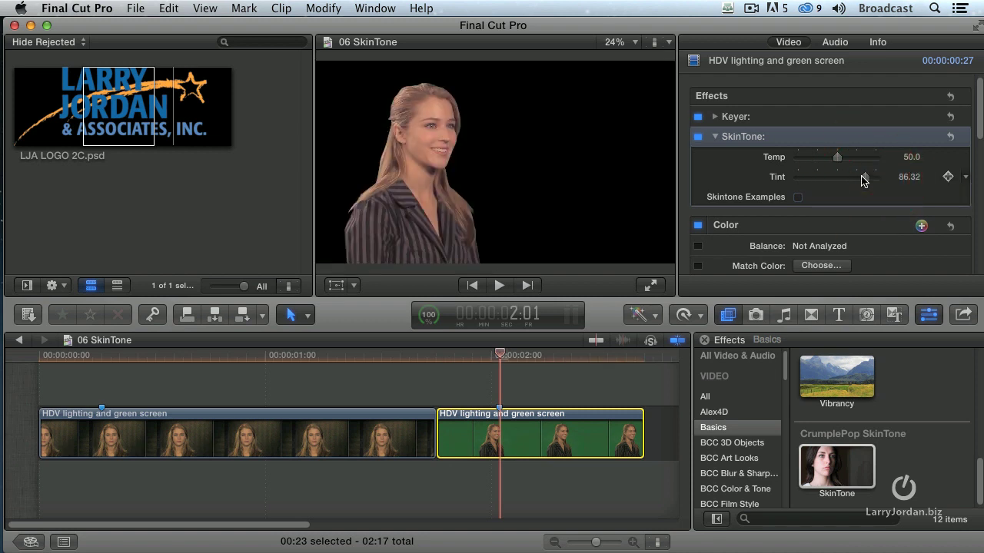
Step: Compare the green-screen clip with SkinTone off and on, leaving it enabled
{"action": "left_click", "coordinate": [697, 138]}
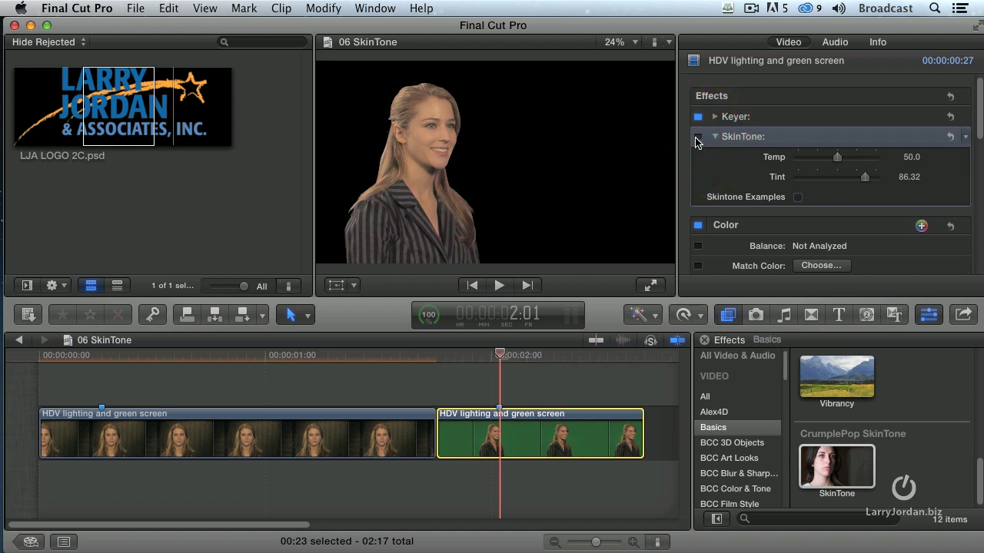
{"action": "left_click", "coordinate": [696, 138]}
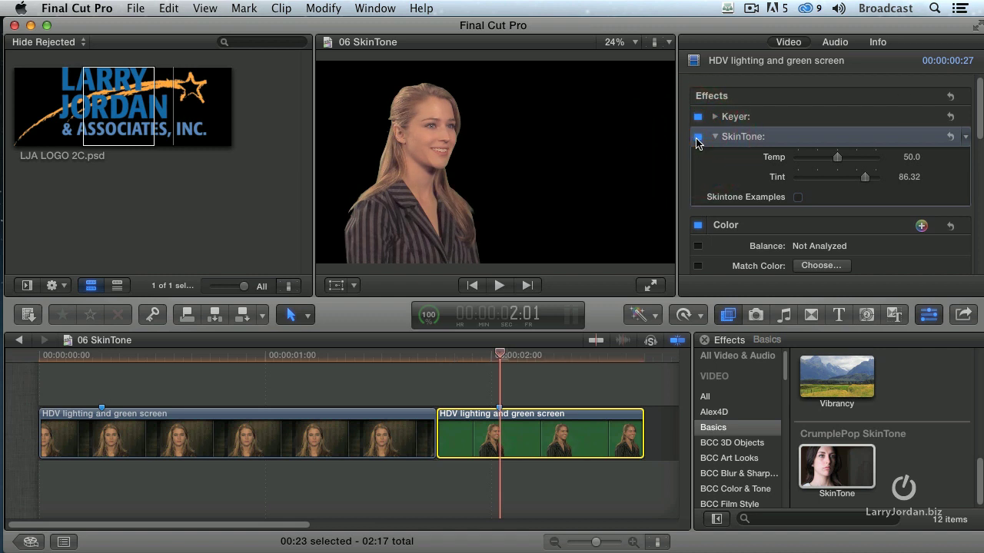
{"action": "left_click", "coordinate": [697, 138]}
{"action": "left_click", "coordinate": [697, 138]}
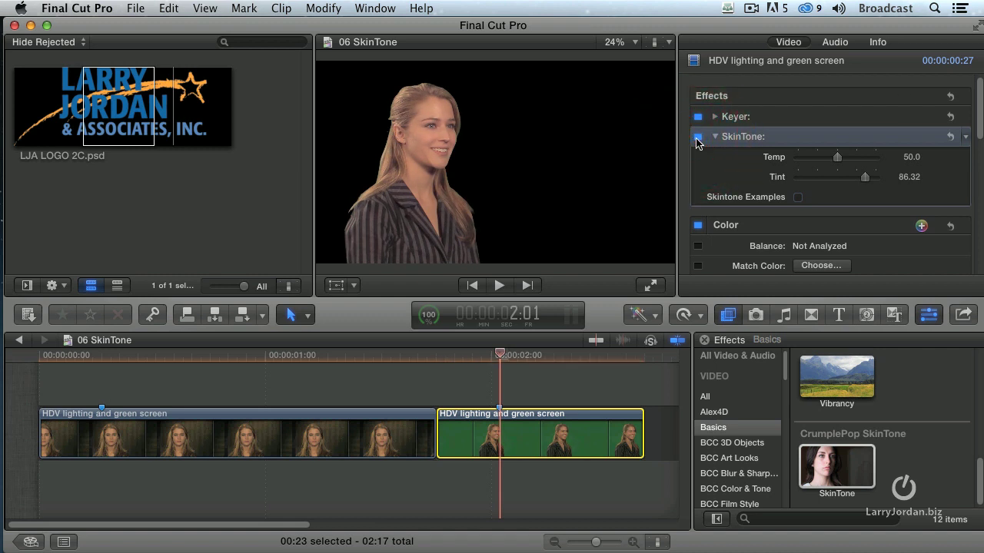